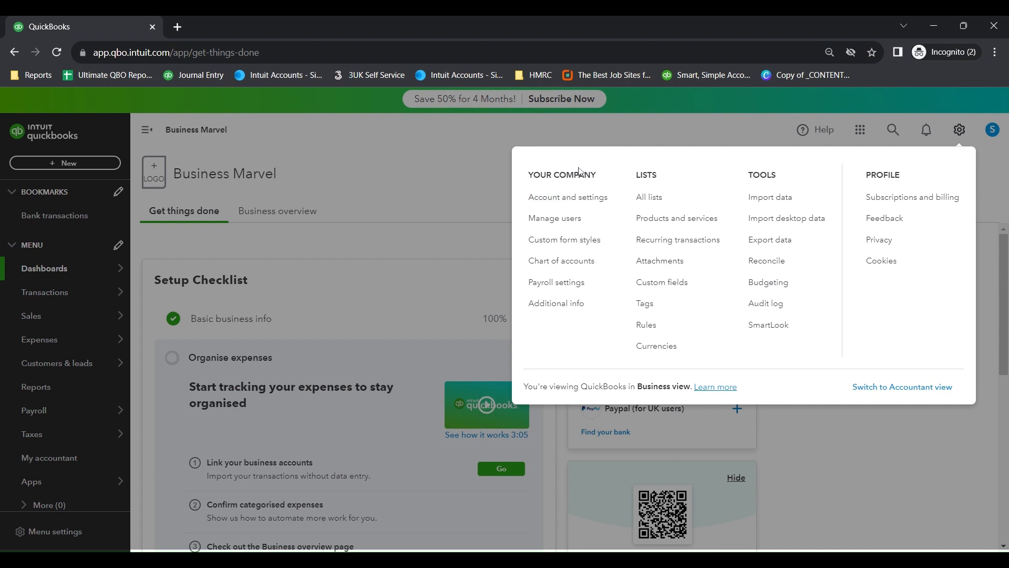
Step: Go to the company's user management and start a new user entry
left_click(570, 225)
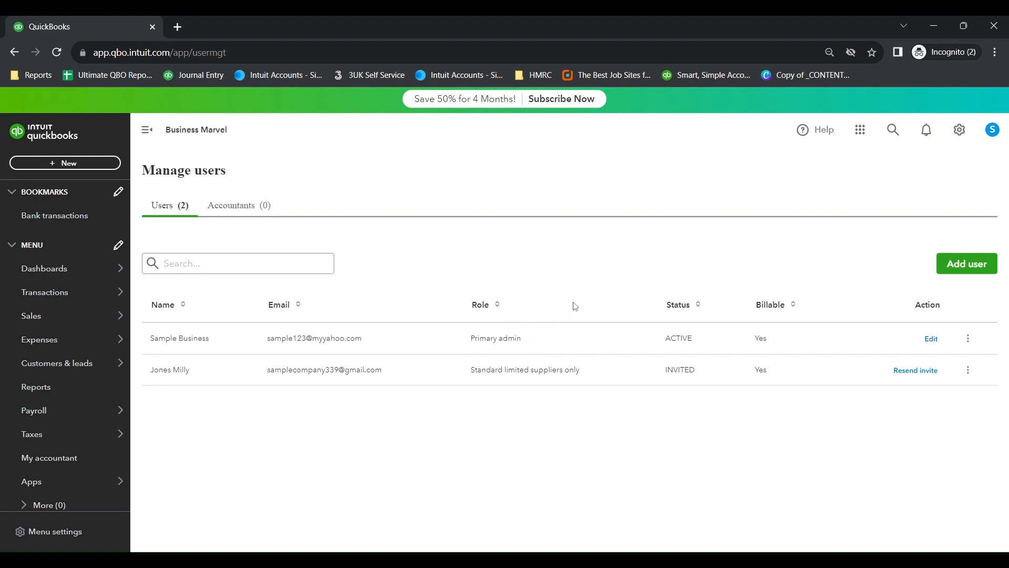
left_click(966, 265)
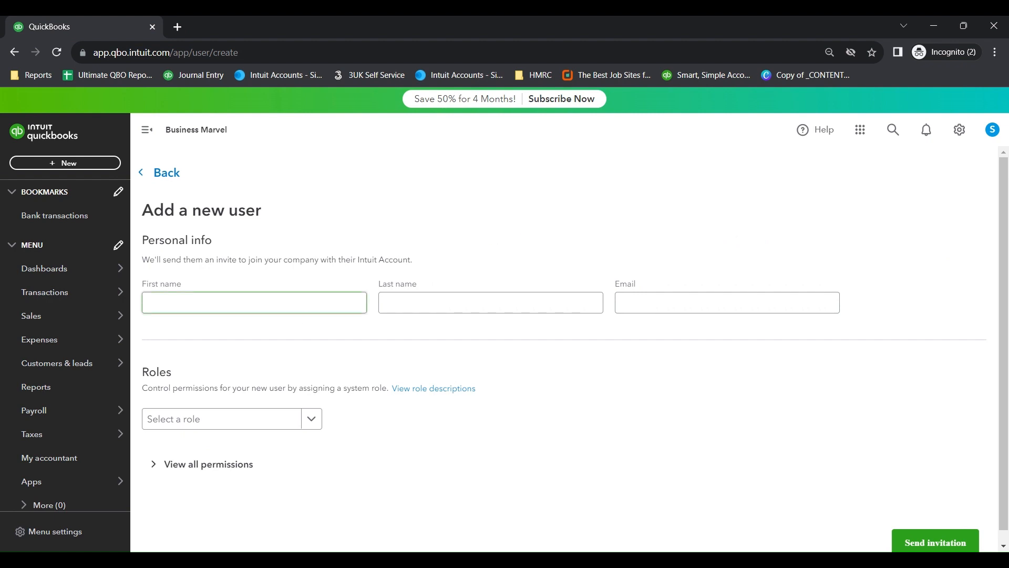
left_click(490, 303)
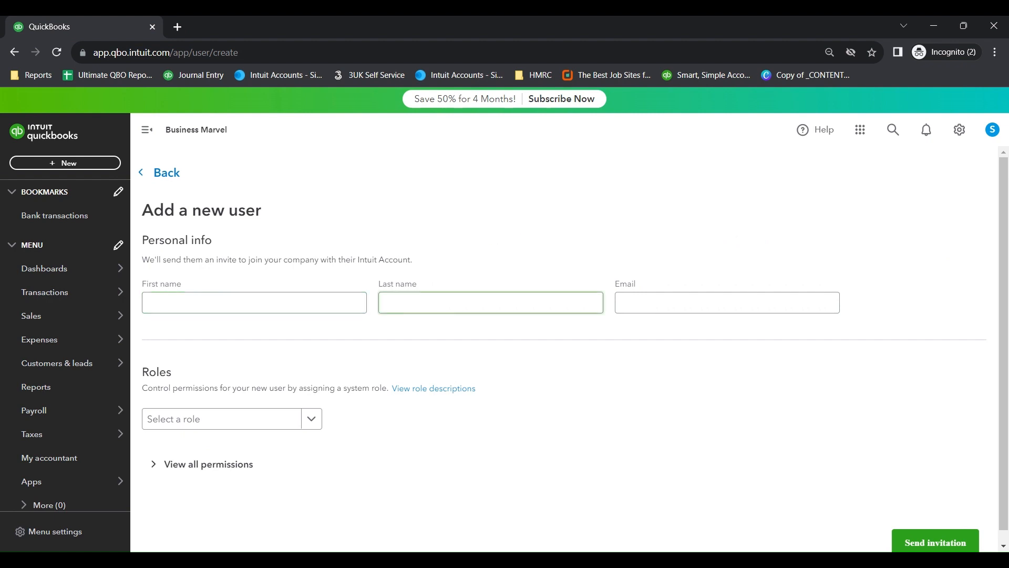
left_click(727, 302)
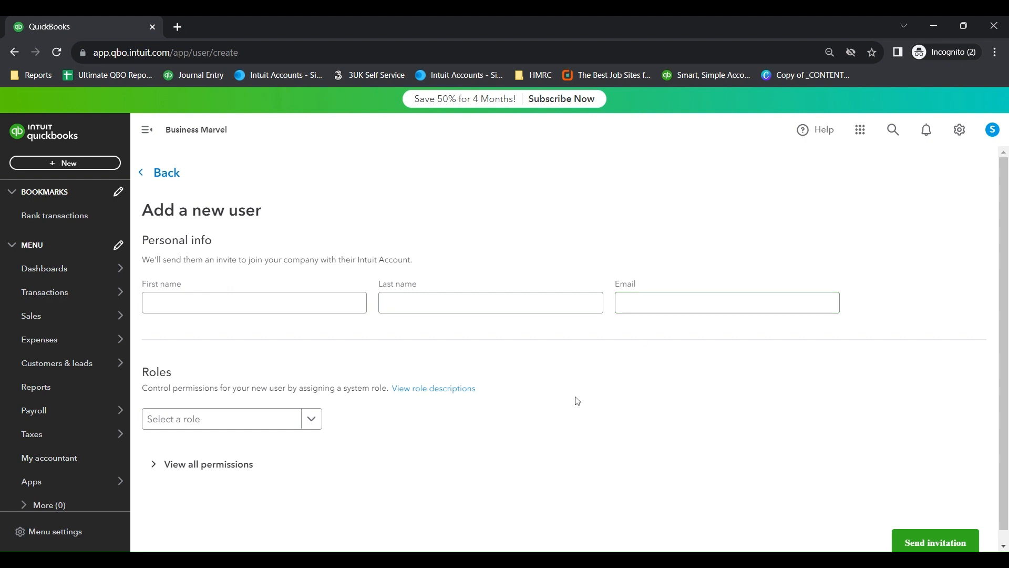
Step: Select the Company admin role for the new user and examine the permissions it grants in each area
scroll(579, 397, "down", 1)
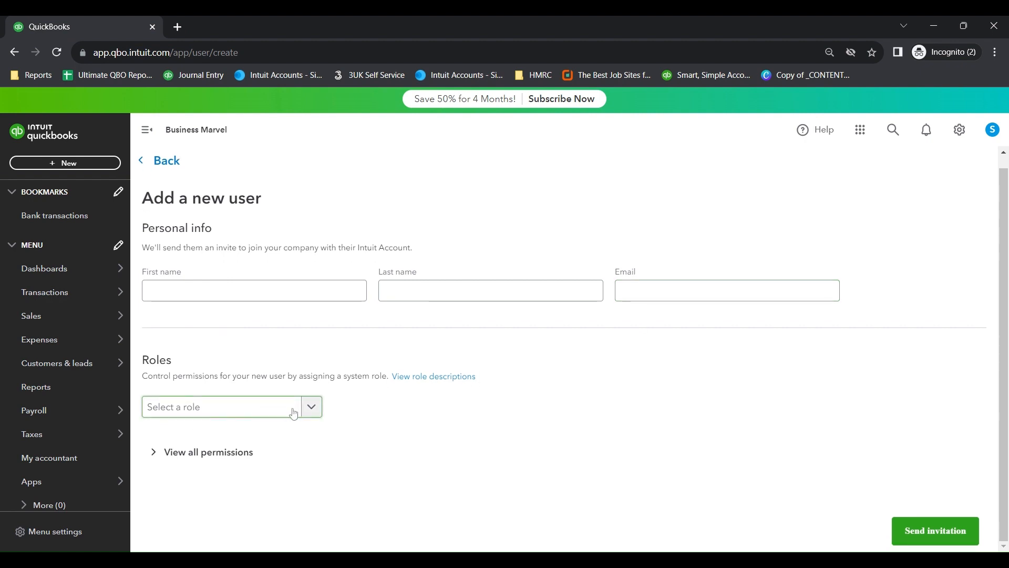
left_click(314, 413)
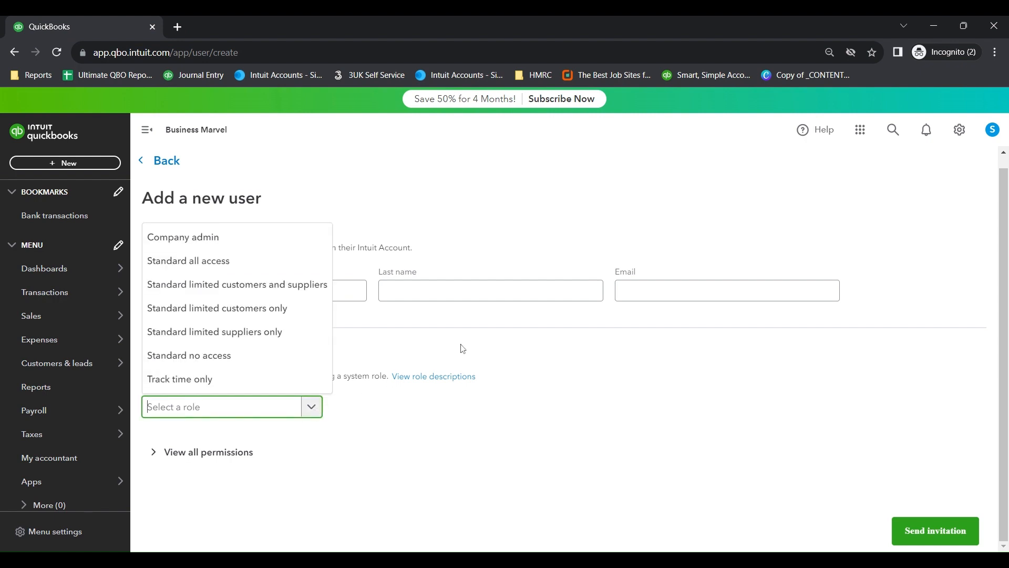
left_click(220, 250)
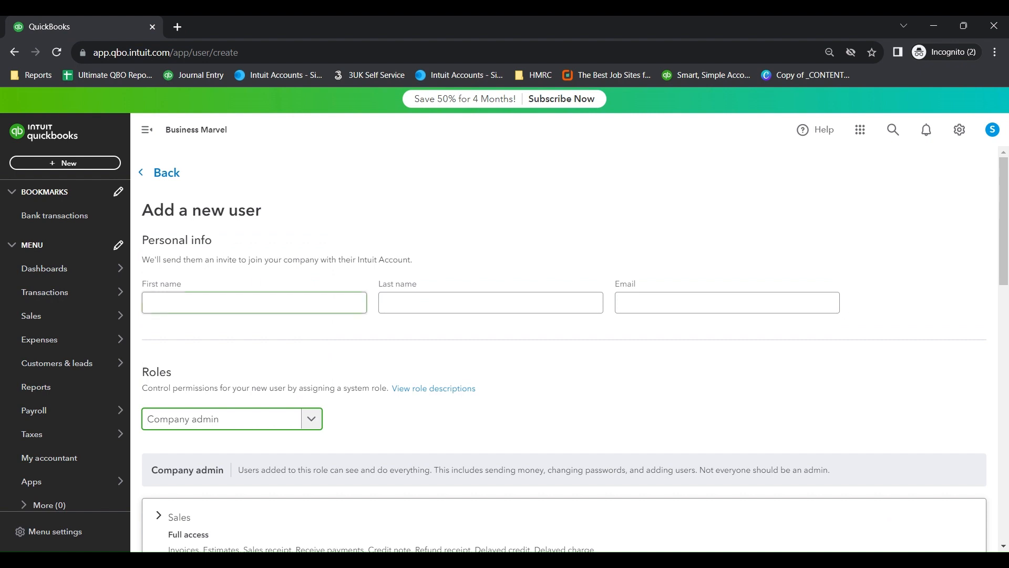
scroll(253, 300, "down", 2)
scroll(563, 274, "down", 3)
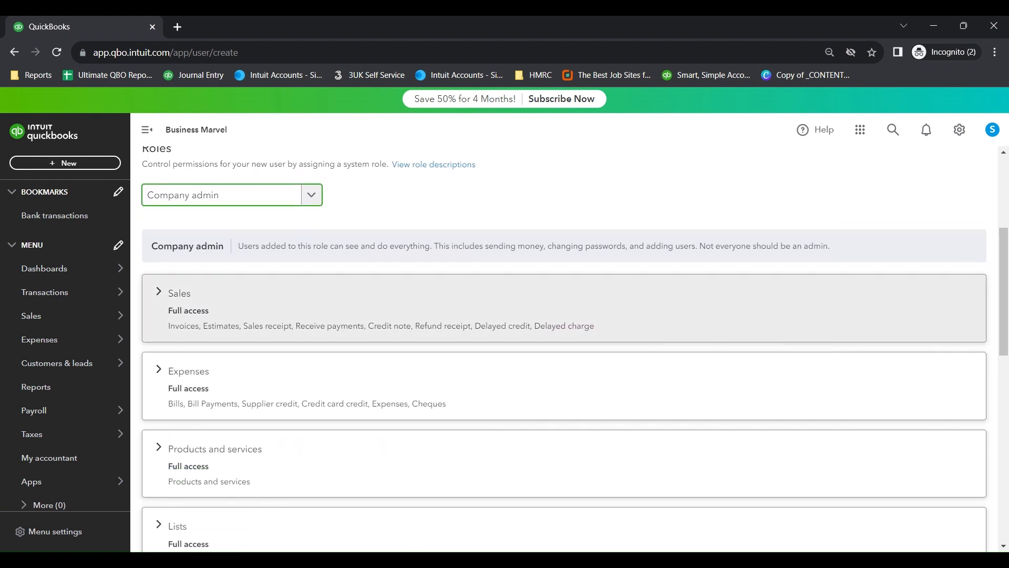
scroll(562, 295, "down", 1)
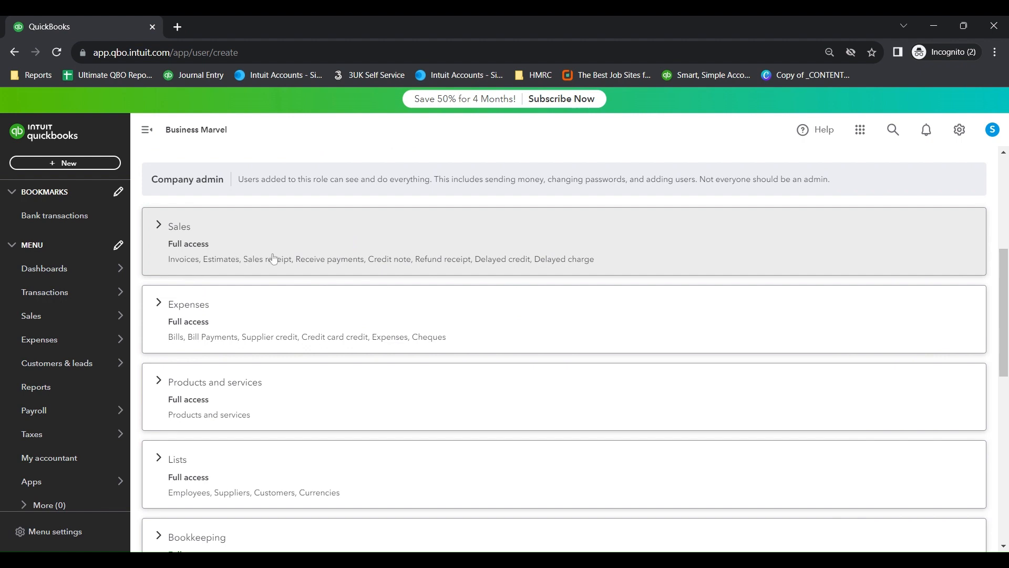
scroll(274, 259, "down", 2)
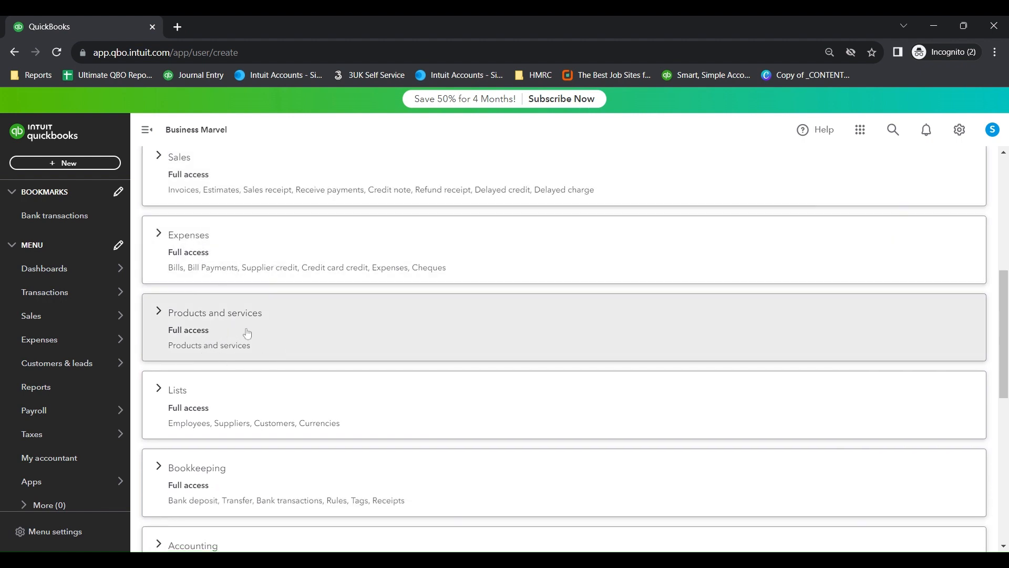
scroll(270, 329, "down", 2)
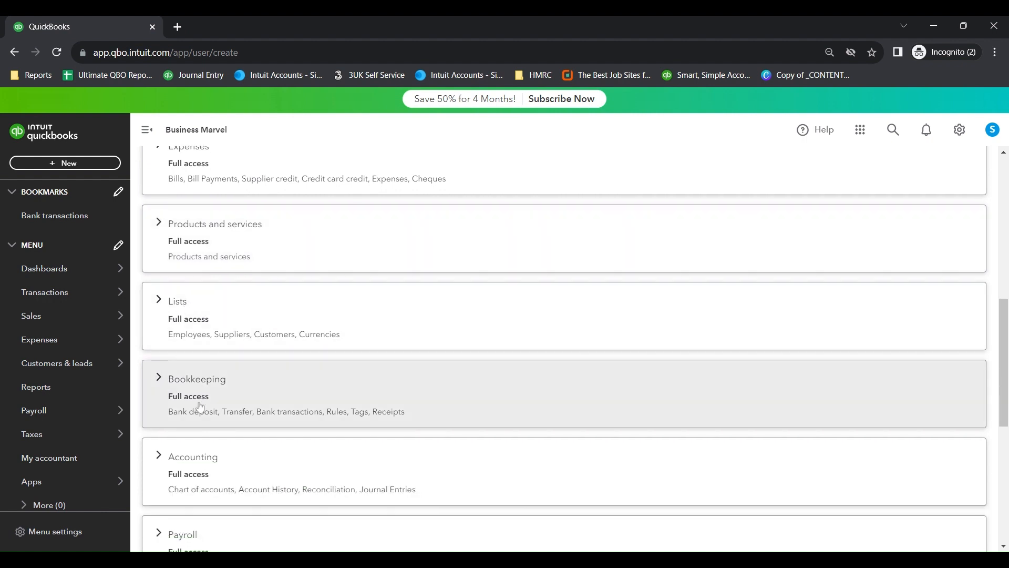
scroll(199, 407, "down", 5)
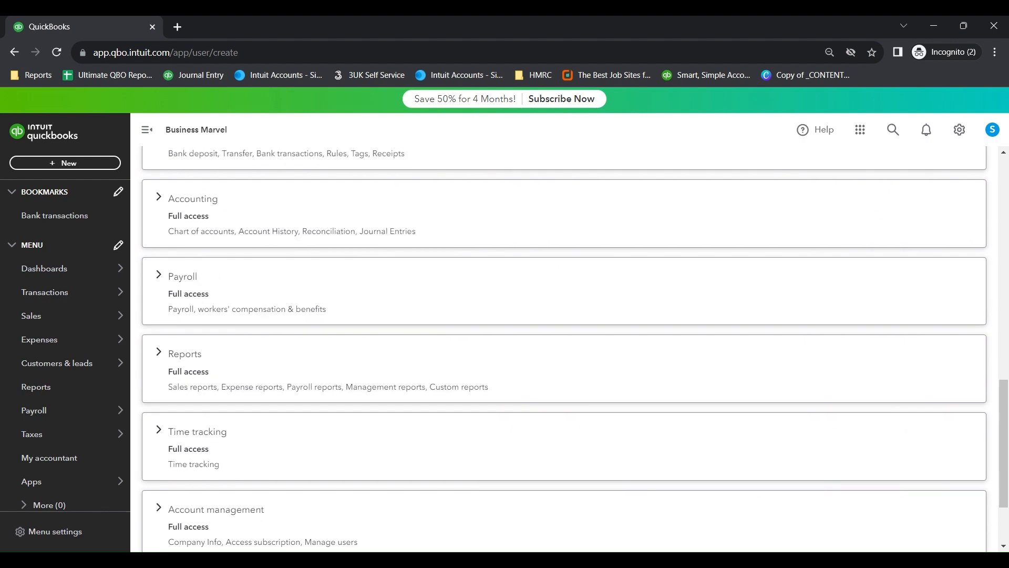
scroll(200, 407, "down", 2)
scroll(200, 408, "up", 14)
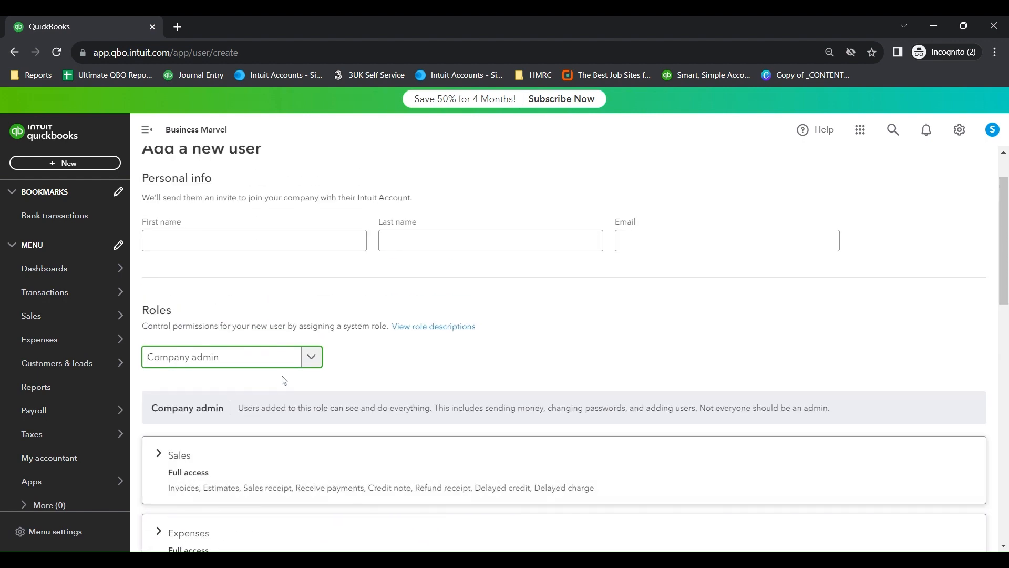
Step: Switch the new user's role to Standard all access and examine its permissions, including reports and account management
left_click(313, 357)
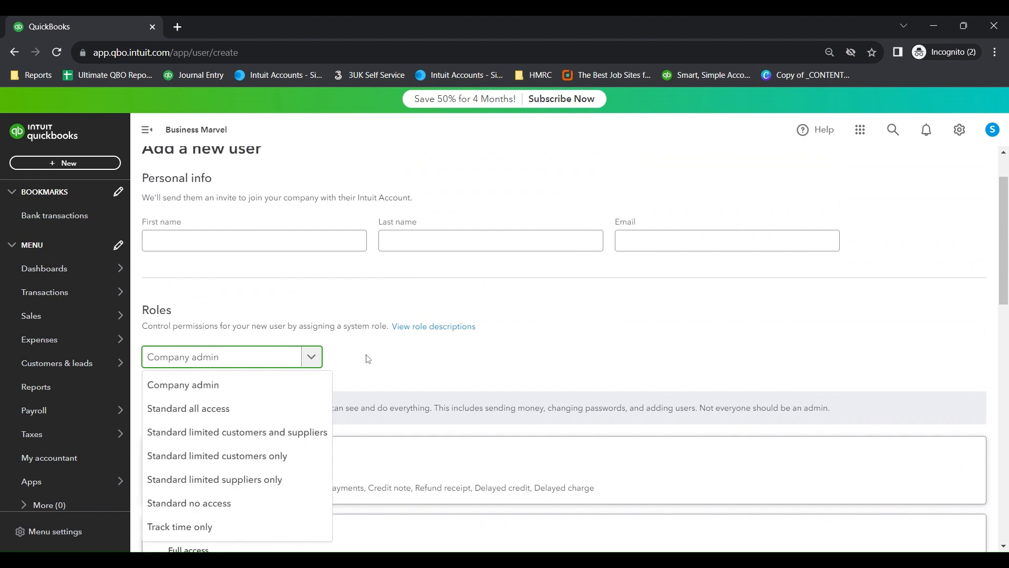
scroll(313, 358, "down", 2)
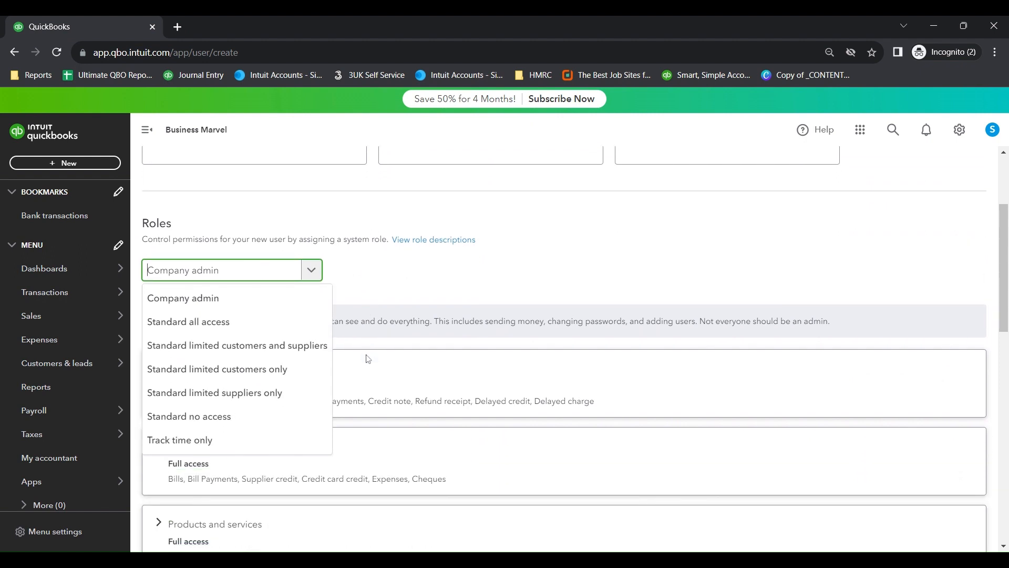
left_click(189, 322)
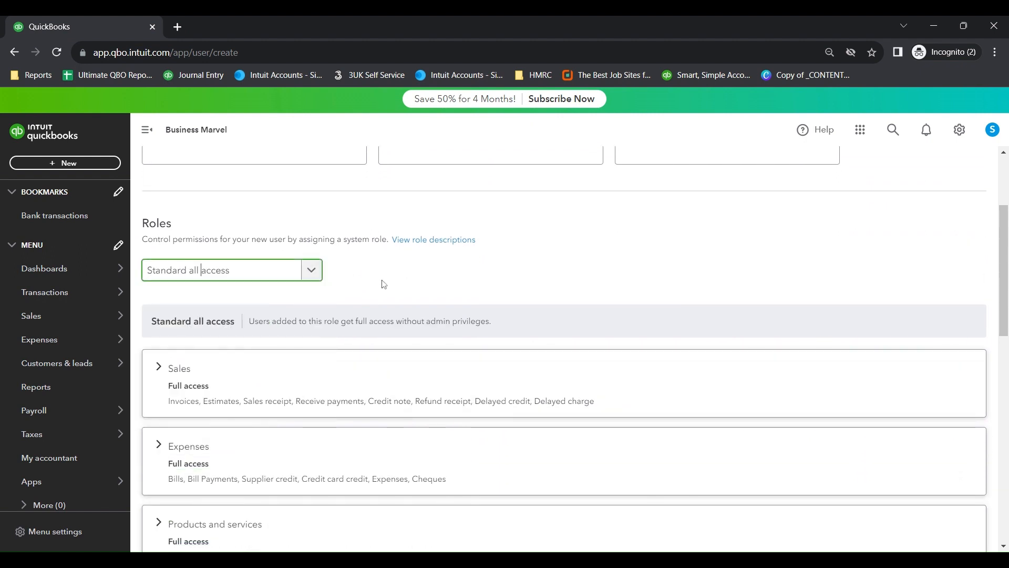
scroll(382, 282, "down", 3)
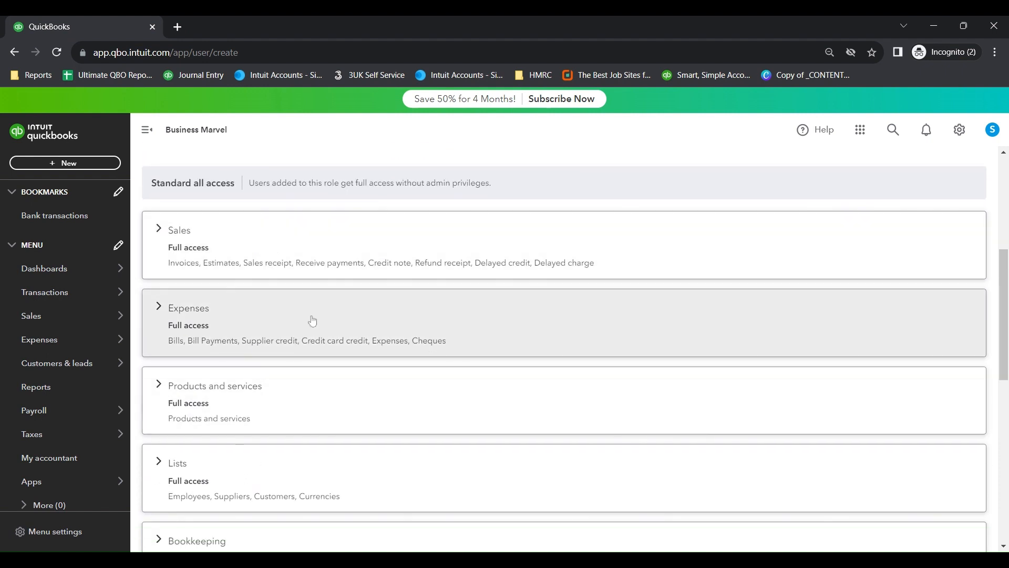
scroll(305, 401, "down", 1)
scroll(305, 401, "down", 9)
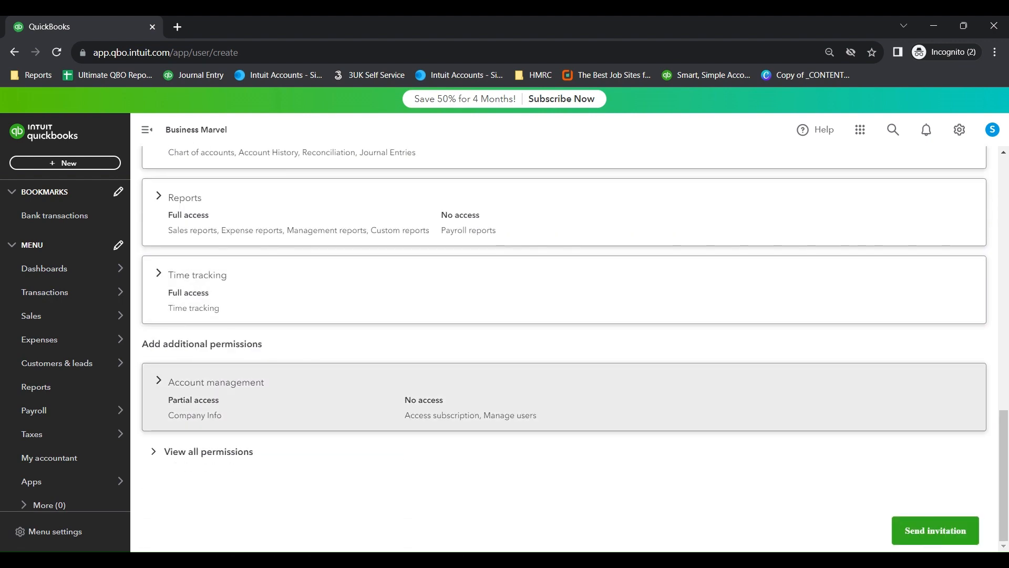
scroll(201, 419, "up", 11)
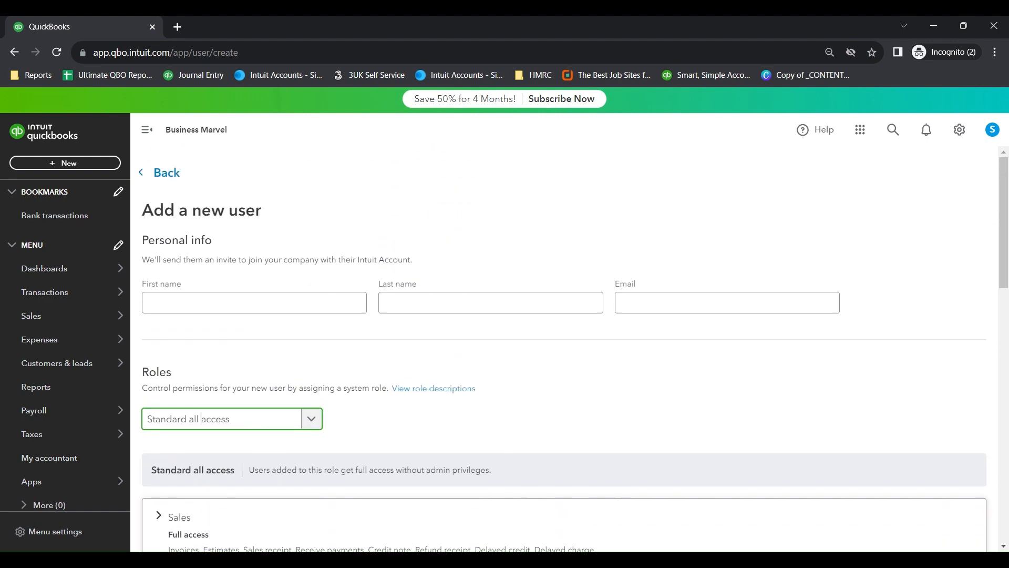
Step: Switch the new user's role to Standard limited customers and suppliers and review its access to sales, expenses and lists
left_click(311, 424)
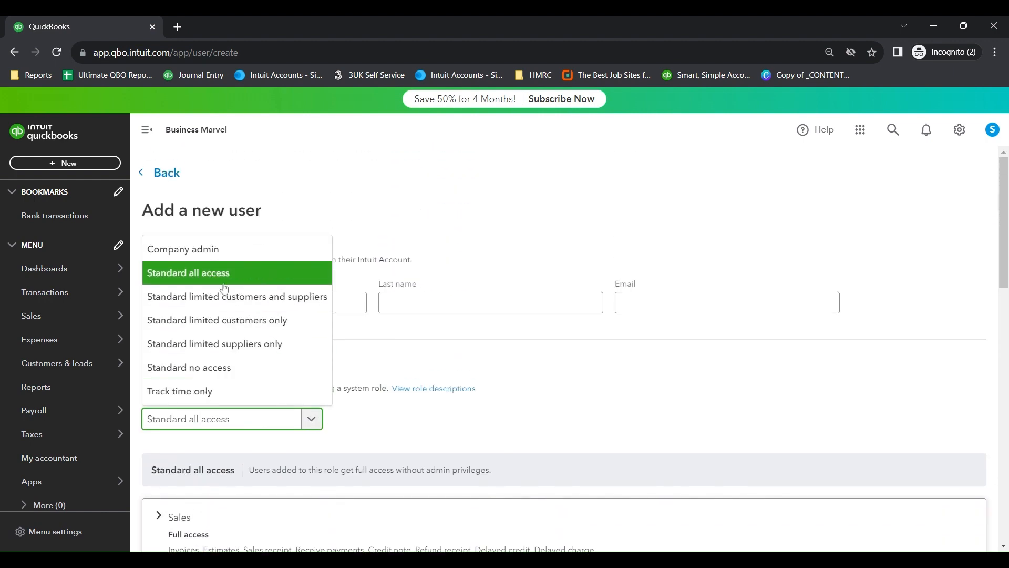
left_click(268, 298)
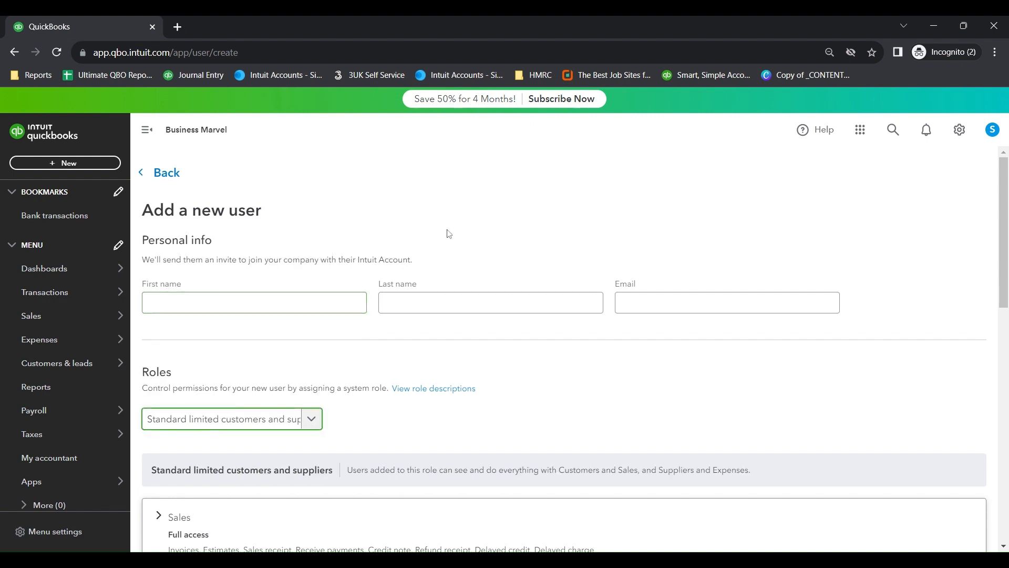
scroll(472, 235, "down", 1)
scroll(471, 235, "down", 5)
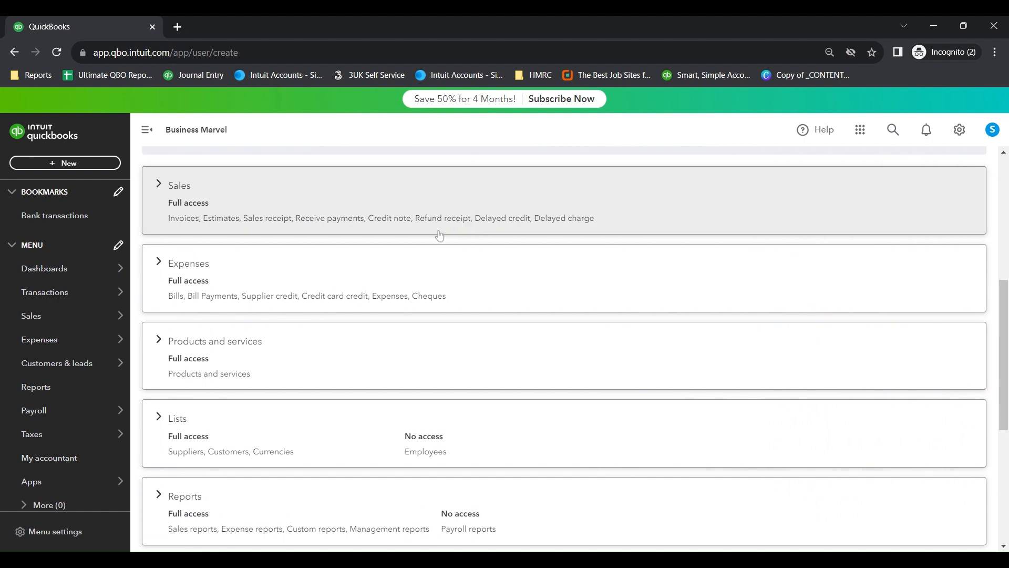
scroll(418, 404, "down", 1)
scroll(418, 405, "up", 5)
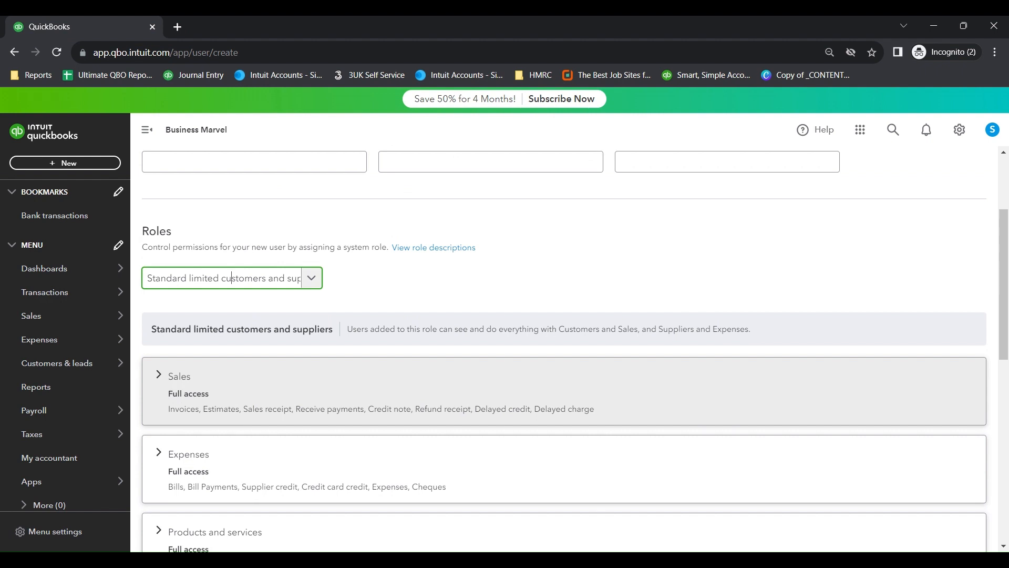
Step: Examine the full permission list of the Standard limited customers and suppliers role, down to account management
scroll(525, 405, "down", 1)
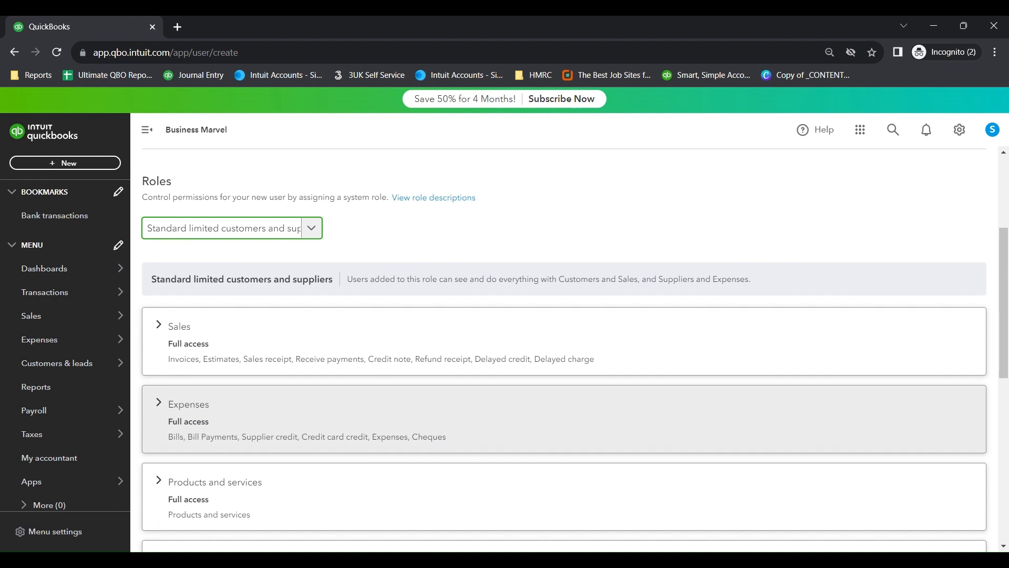
scroll(564, 347, "up", 2)
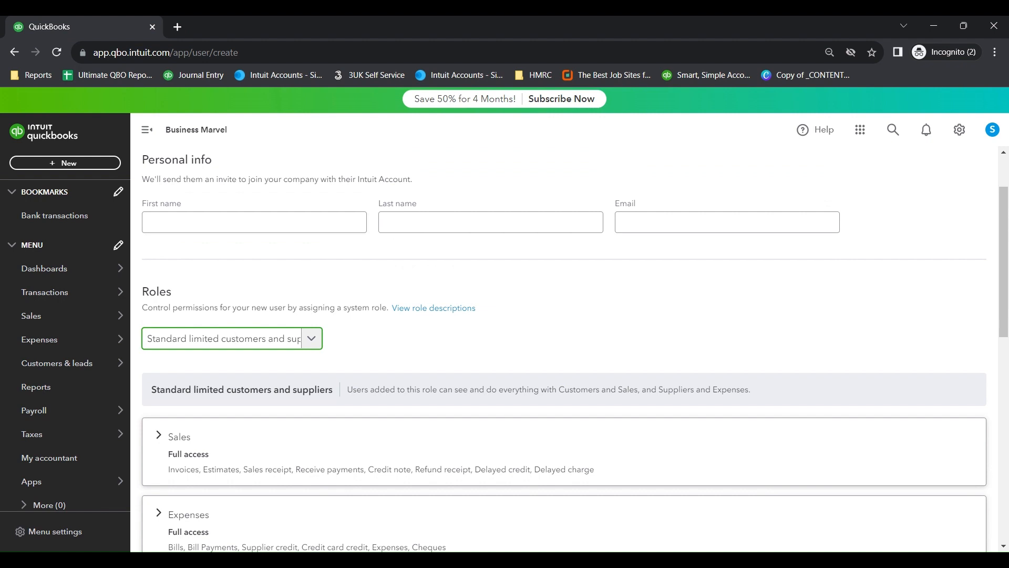
scroll(564, 347, "down", 2)
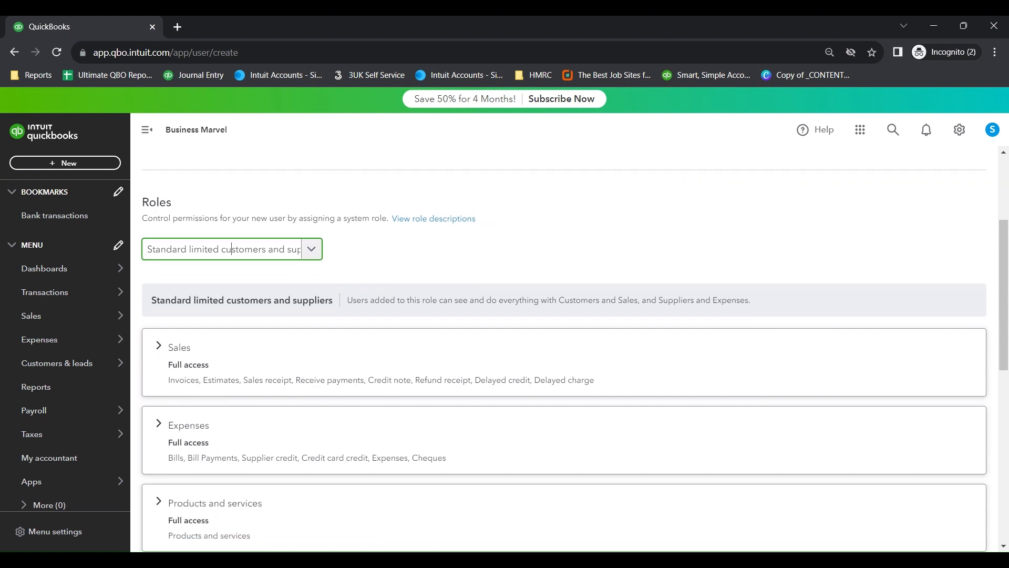
scroll(491, 347, "down", 4)
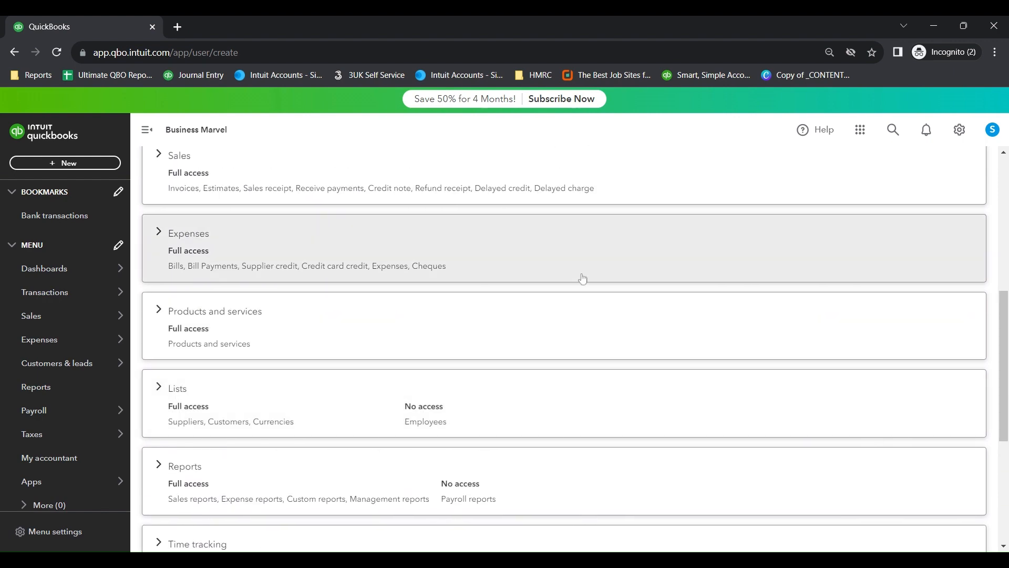
scroll(491, 347, "down", 5)
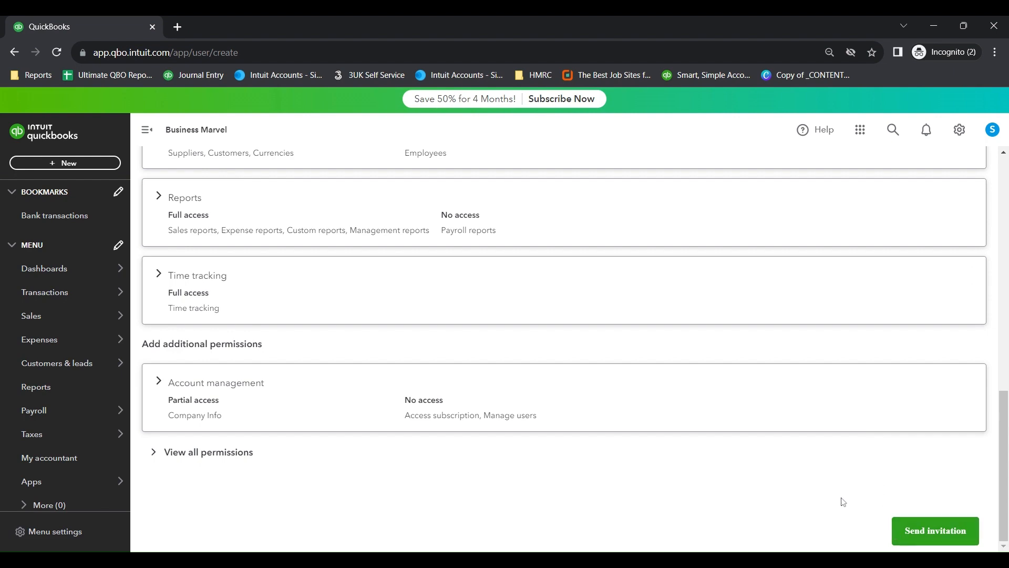
scroll(840, 502, "up", 1)
scroll(840, 502, "down", 1)
scroll(860, 500, "up", 13)
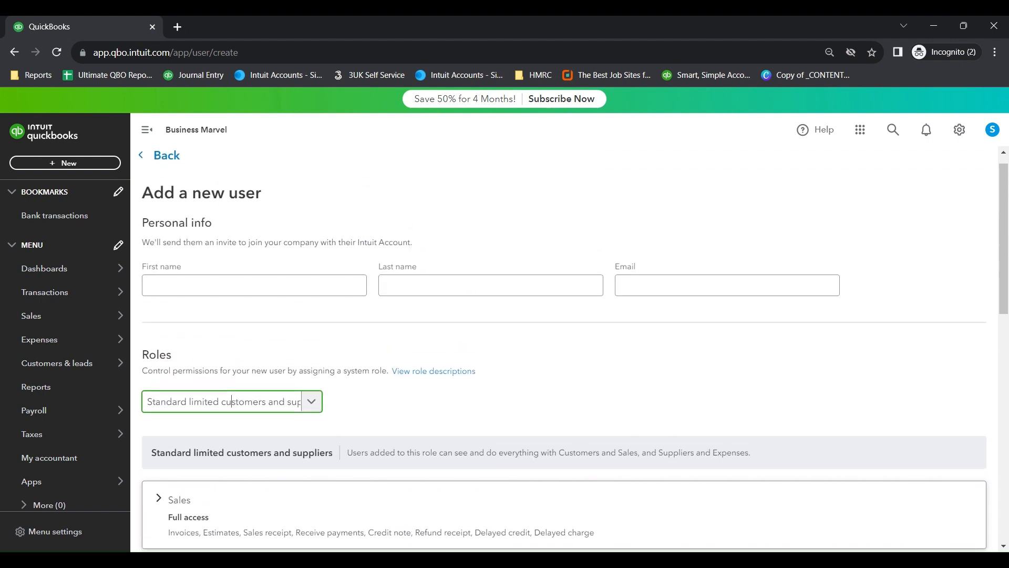
Step: Leave the new user form without sending an invitation, and view the primary admin's user details before returning to the user list
left_click(792, 285)
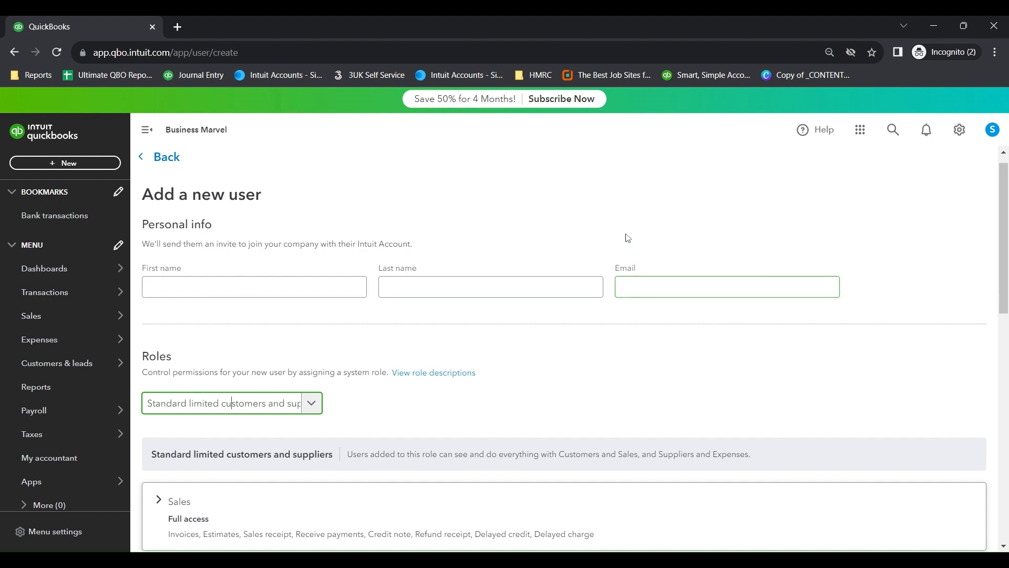
left_click(167, 158)
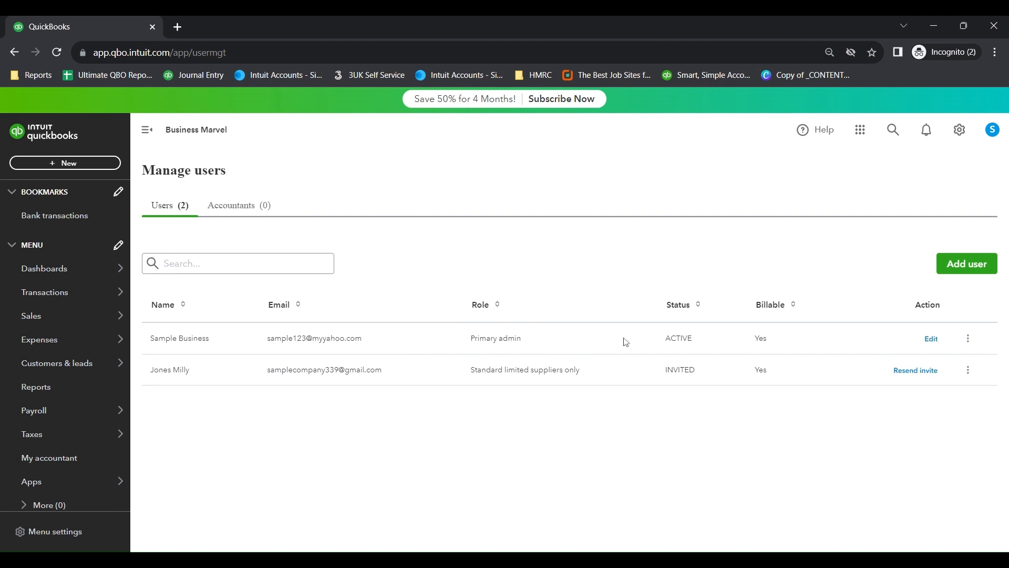
left_click(932, 339)
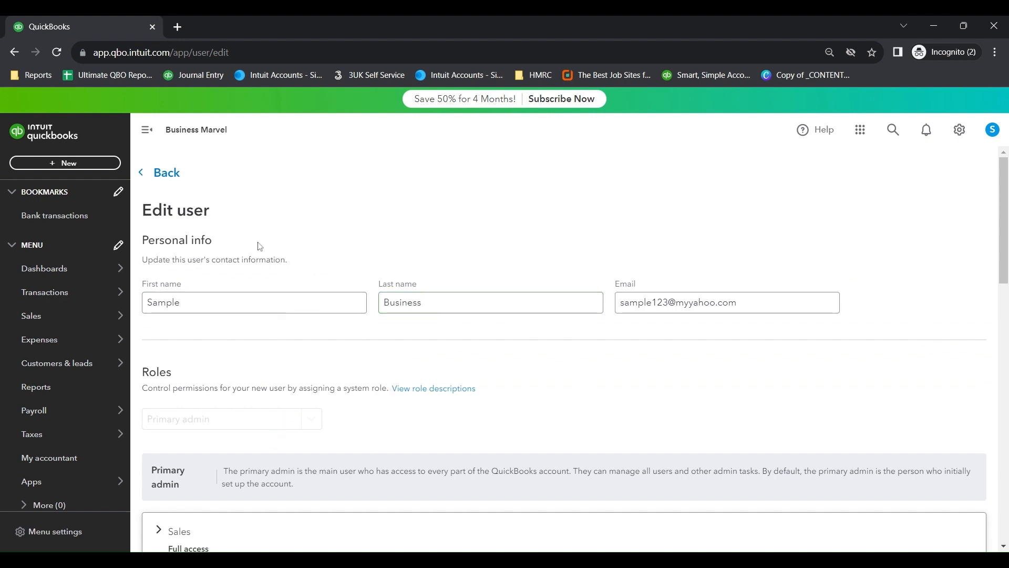
left_click(164, 181)
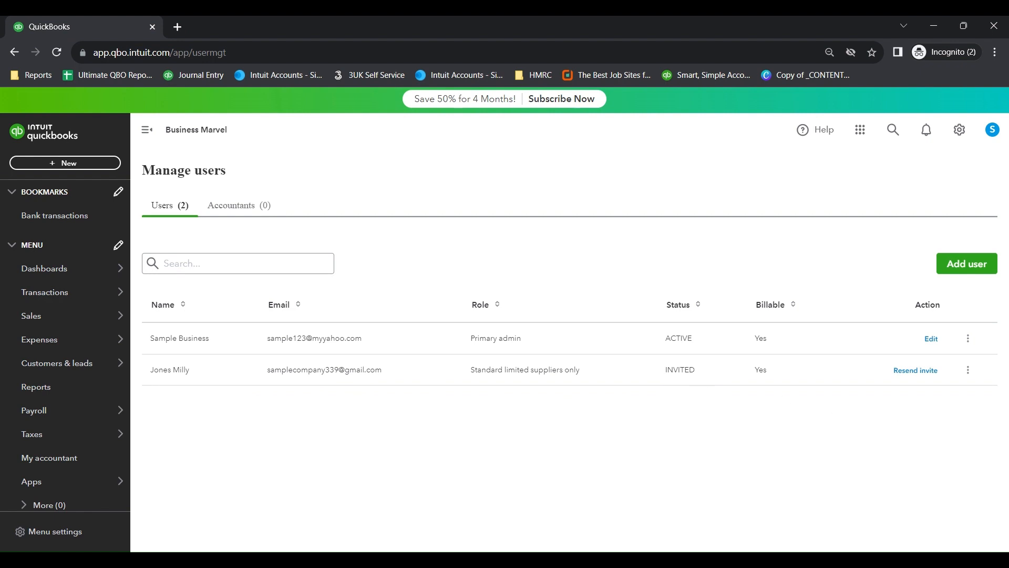
Step: Check which additional actions are available for the invited user and for the primary admin
left_click(969, 371)
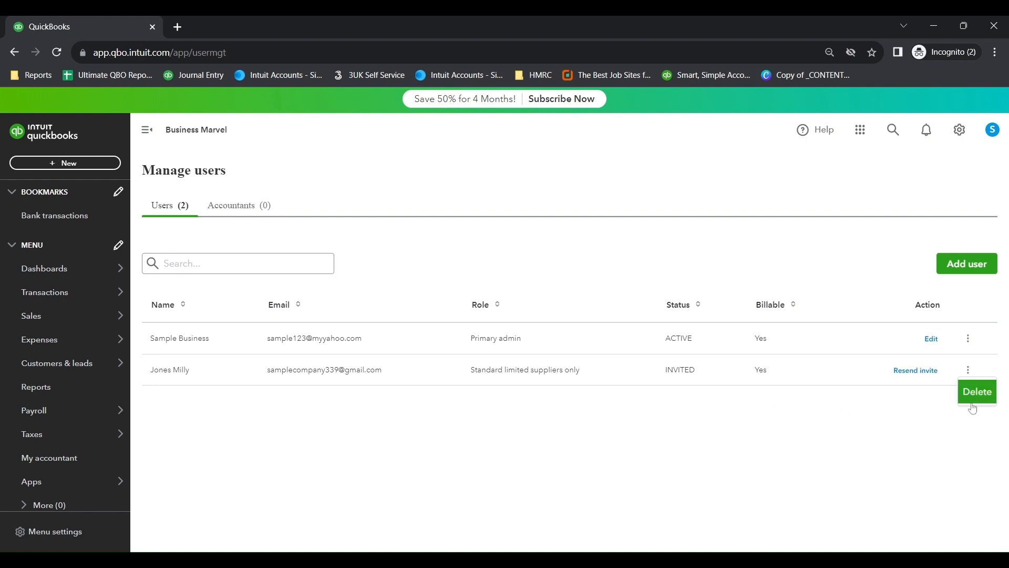
left_click(969, 339)
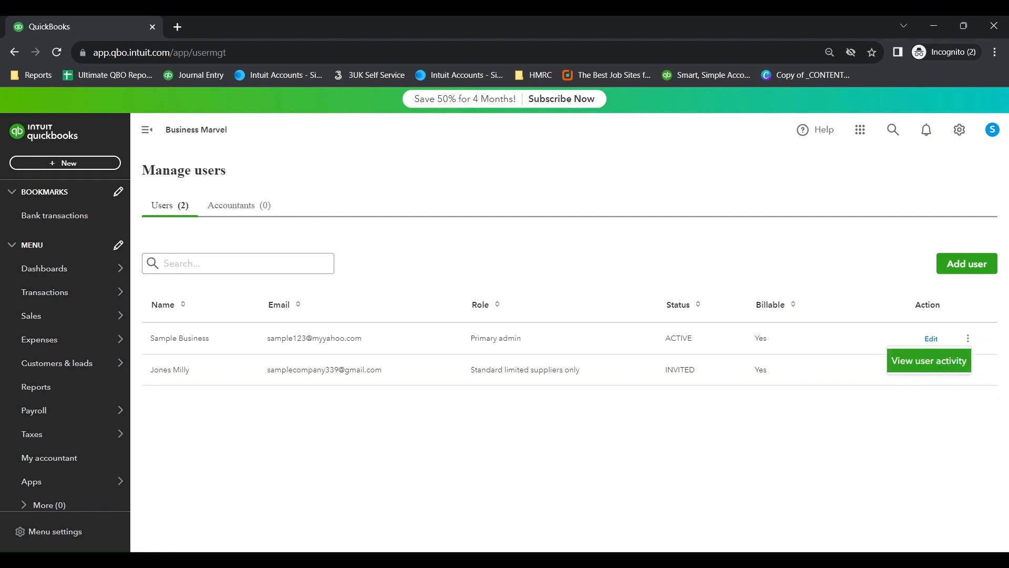
left_click(937, 428)
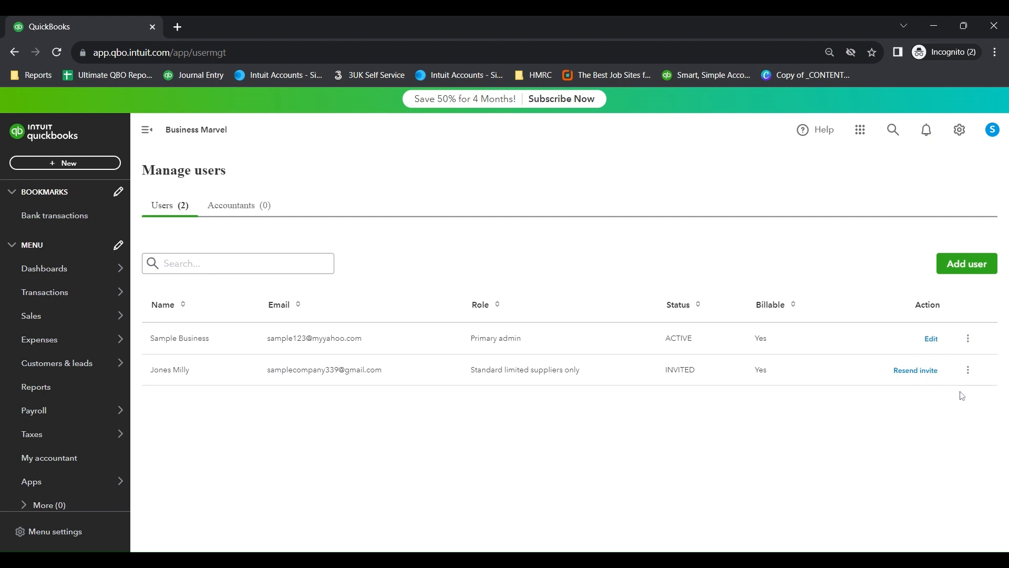
left_click(970, 346)
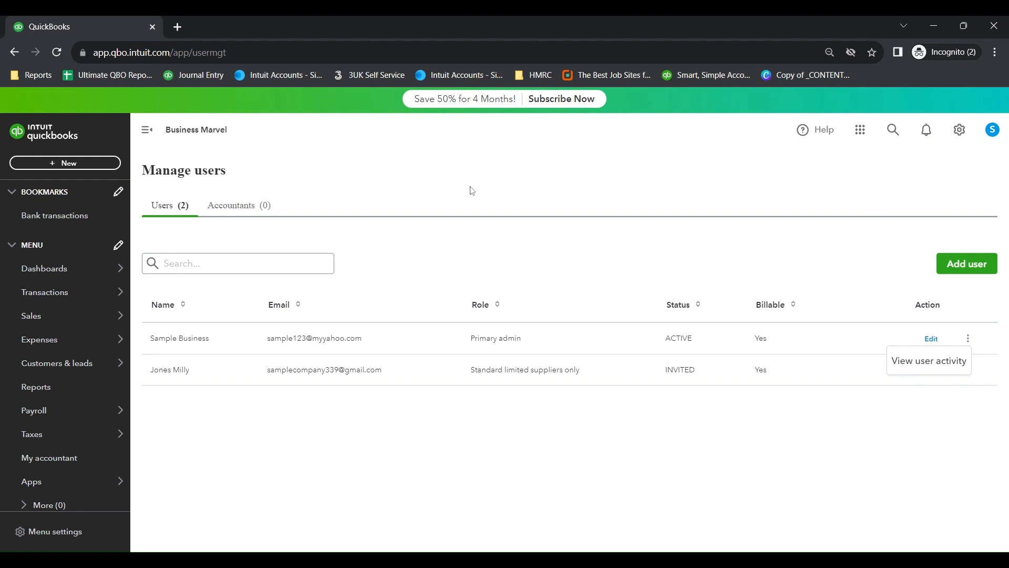
Step: Show the accountants section of user management and look at its accountant invitation form
left_click(235, 210)
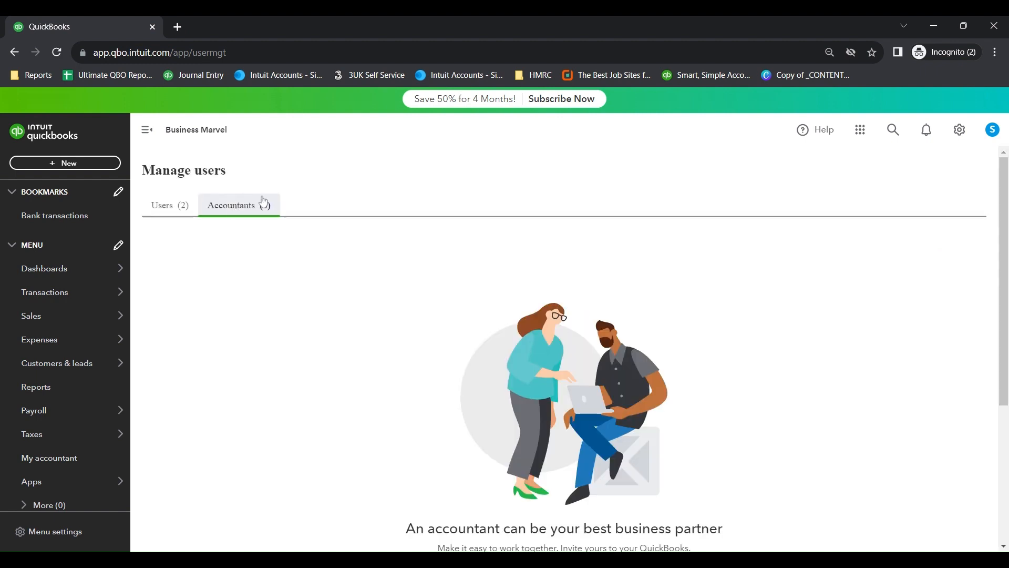
scroll(357, 197, "down", 4)
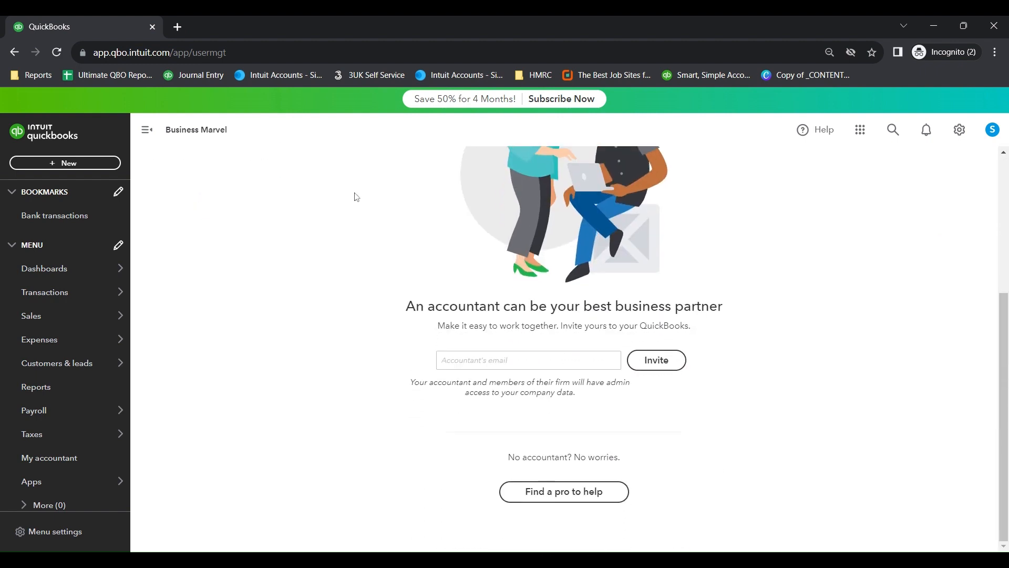